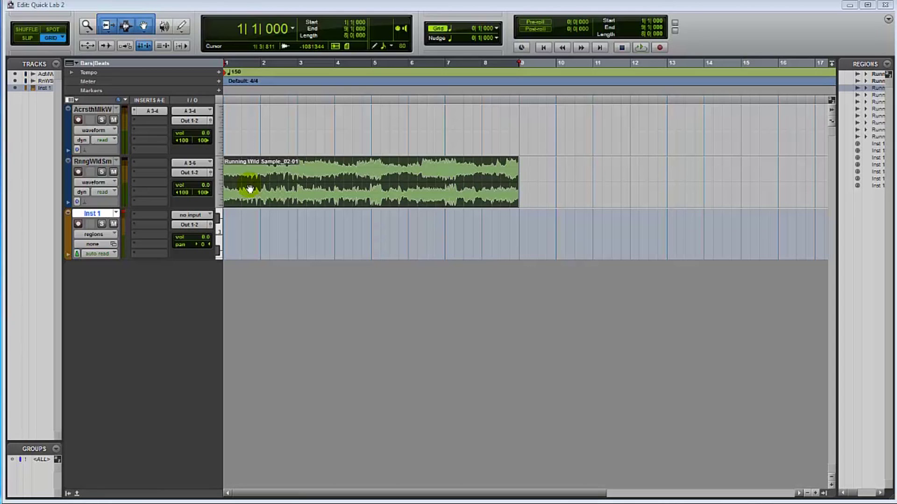
Play the Running Wild sample from the session start, stop, and select its eight-bar region
click(543, 47)
key(space)
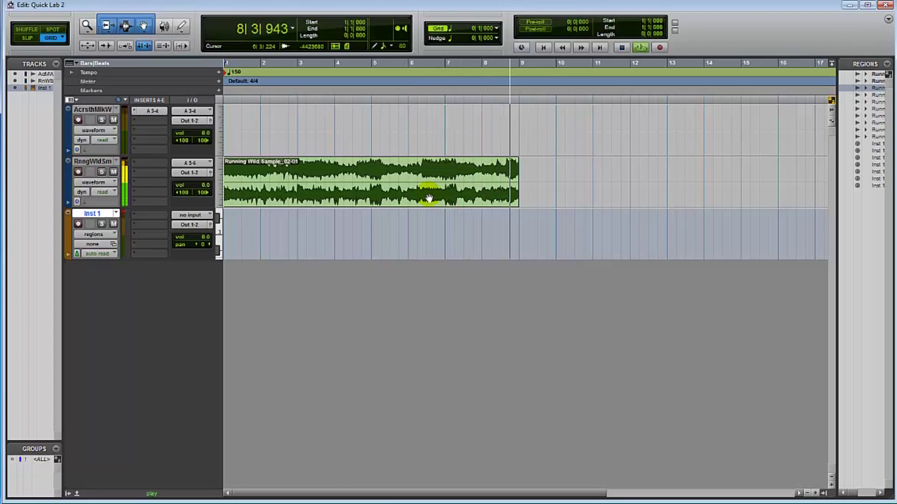
click(621, 47)
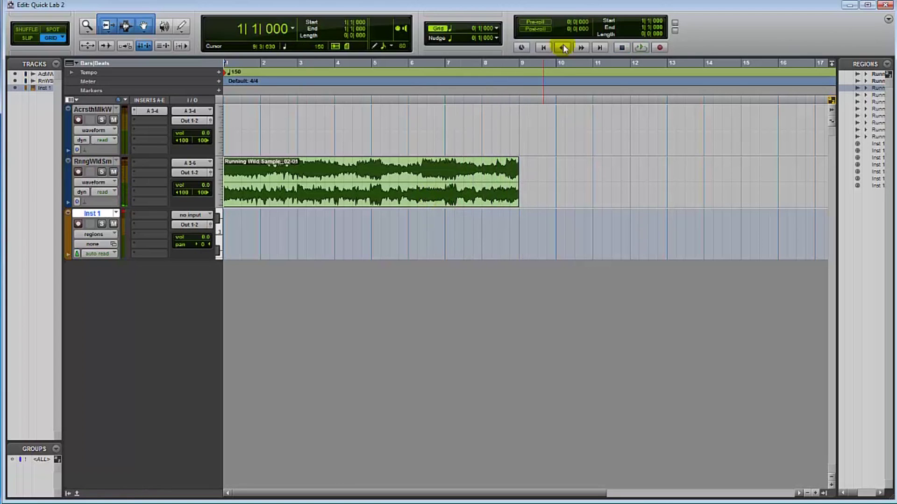
click(381, 196)
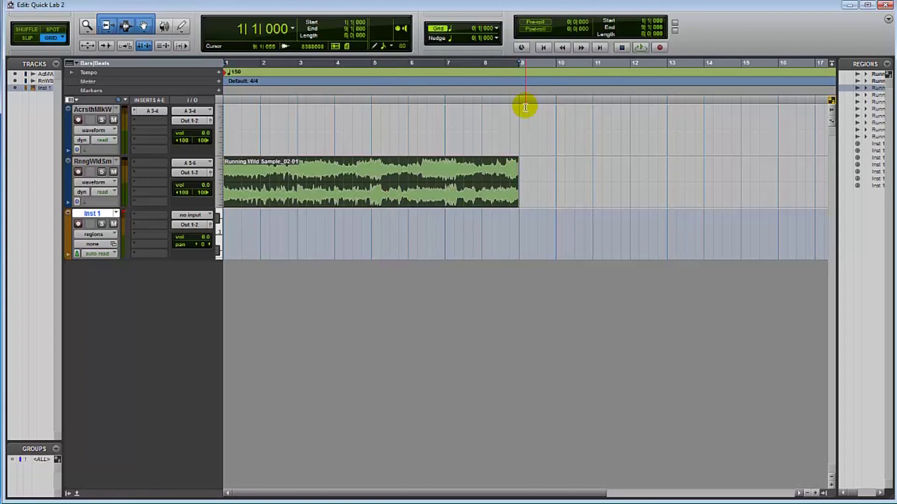
right_click(640, 46)
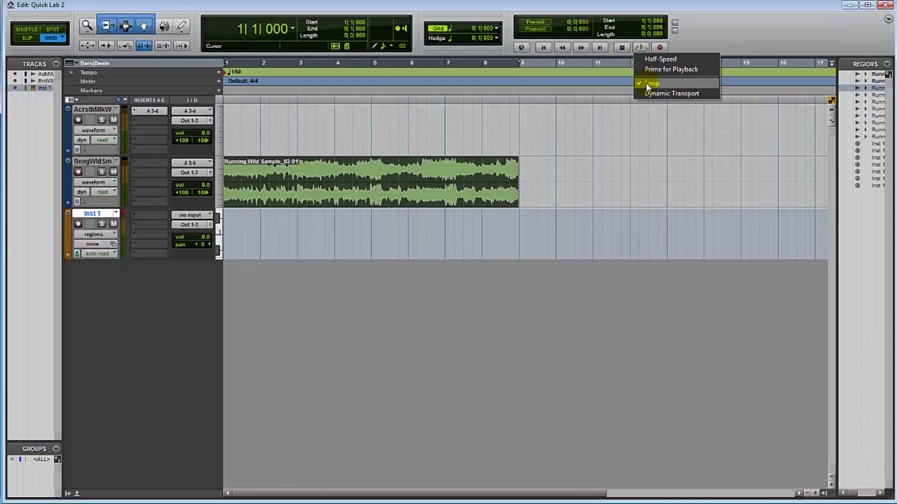
click(640, 46)
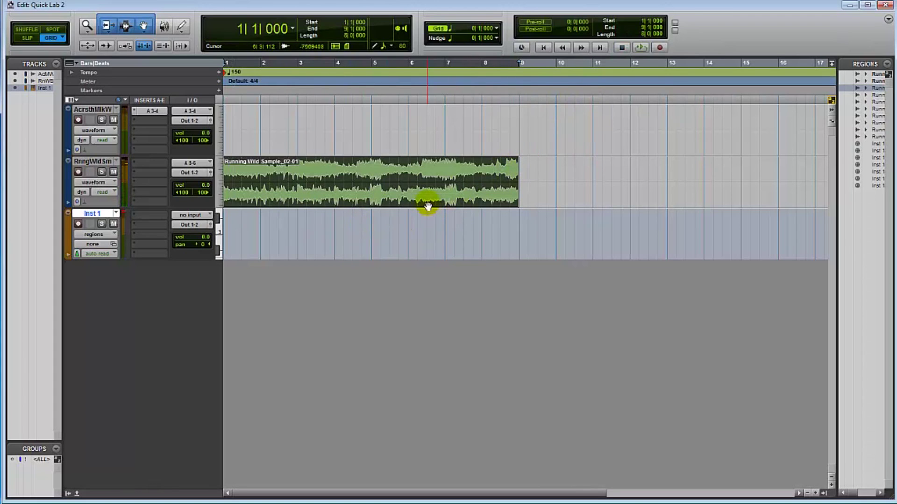
click(315, 228)
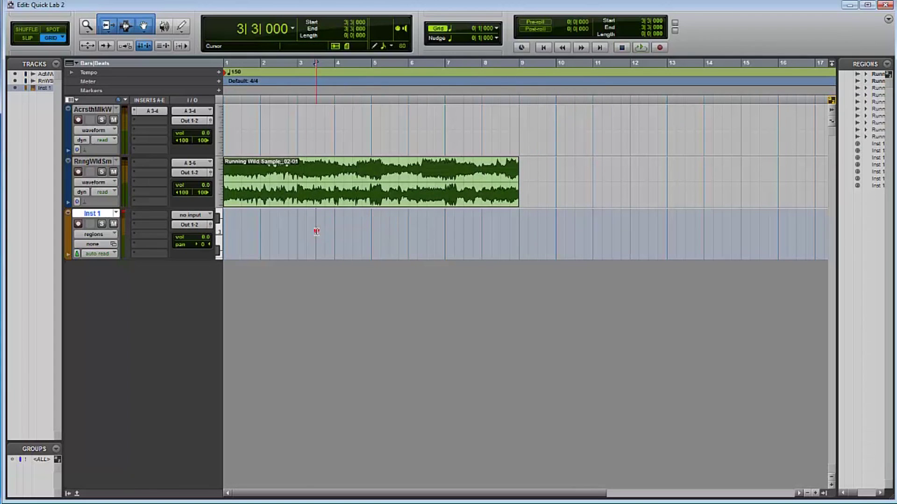
click(287, 192)
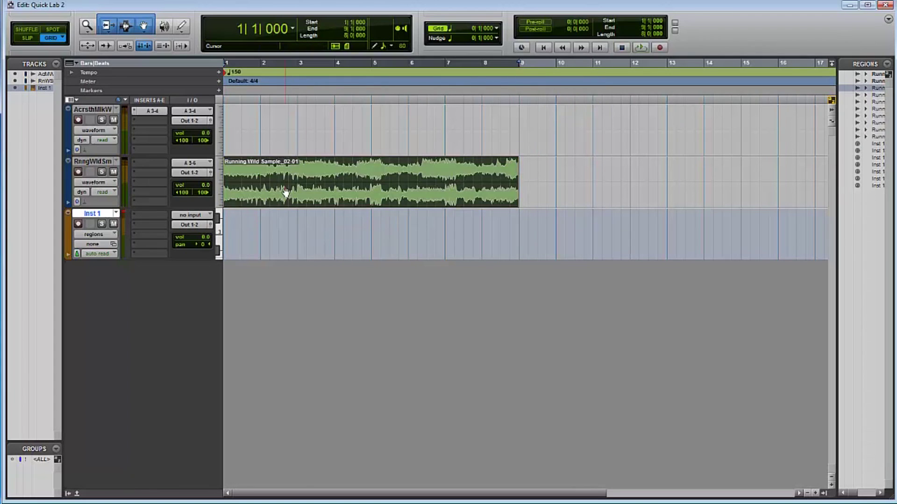
click(259, 163)
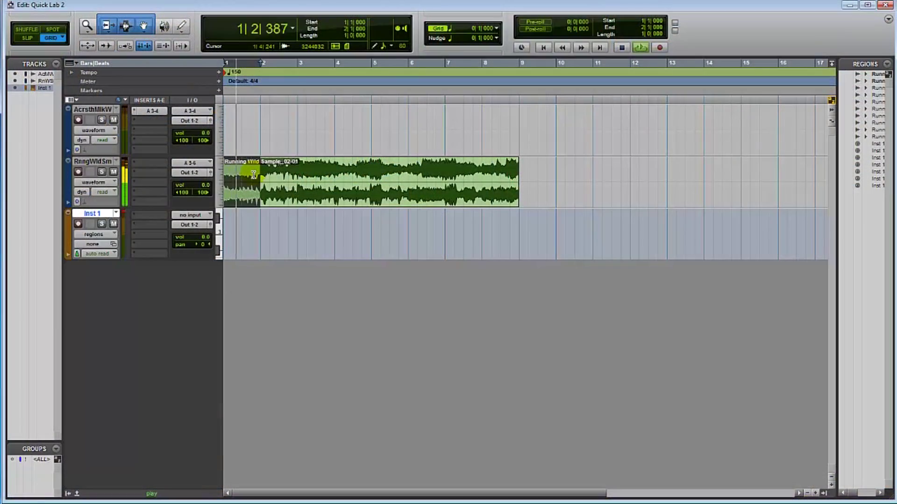
key(space)
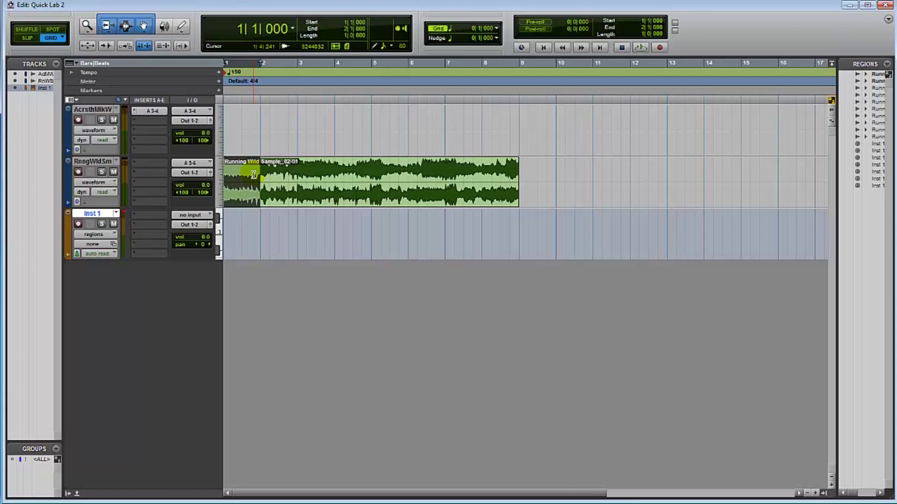
click(497, 194)
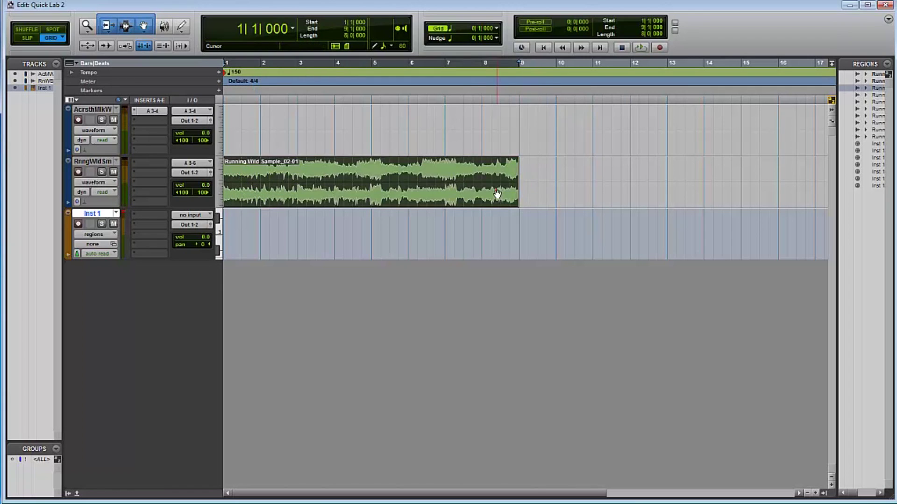
click(390, 224)
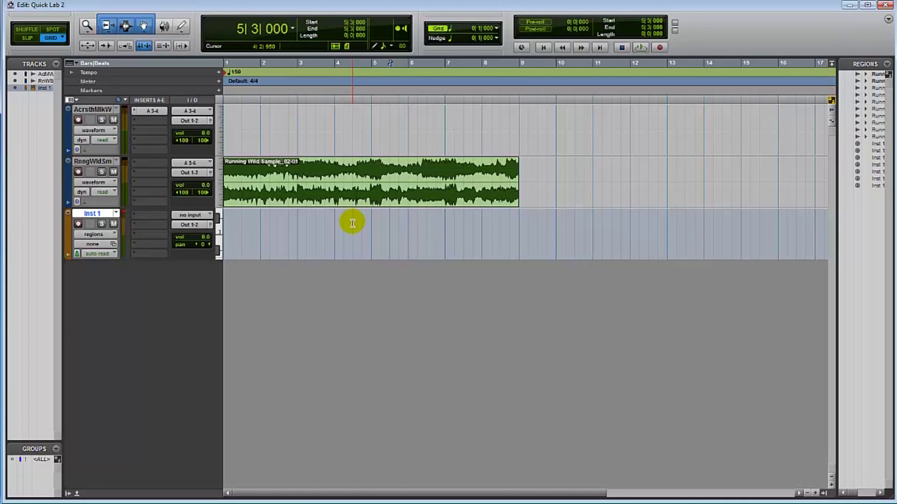
Set the grid to 1 bar, check snapping at bars 2 through 8, then select the whole region
click(449, 27)
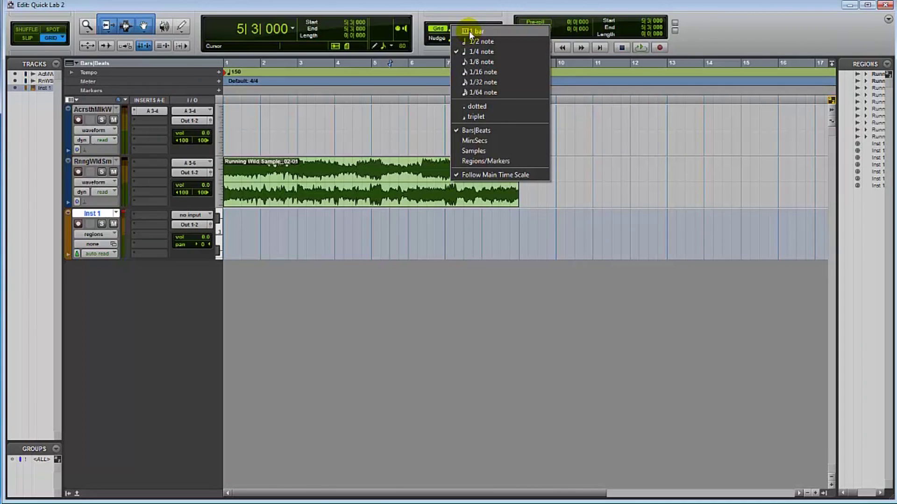
click(470, 33)
click(262, 162)
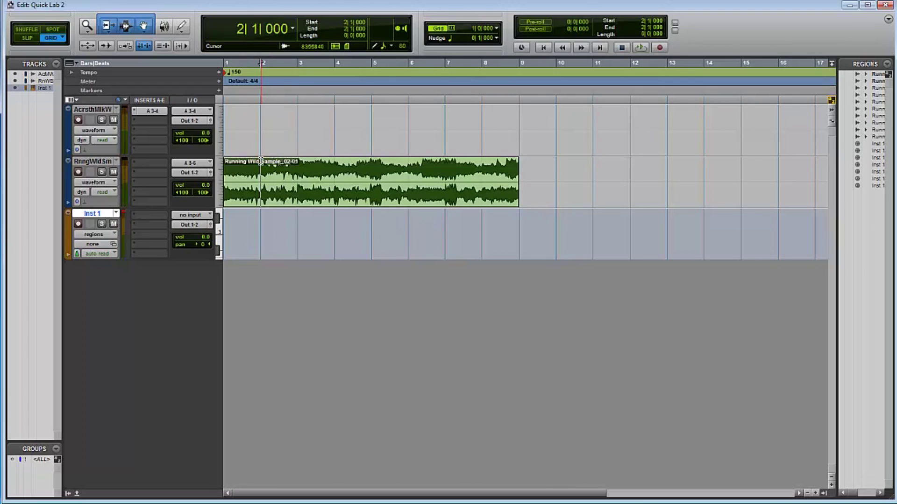
click(298, 162)
click(336, 167)
click(371, 167)
click(408, 163)
click(443, 169)
click(484, 169)
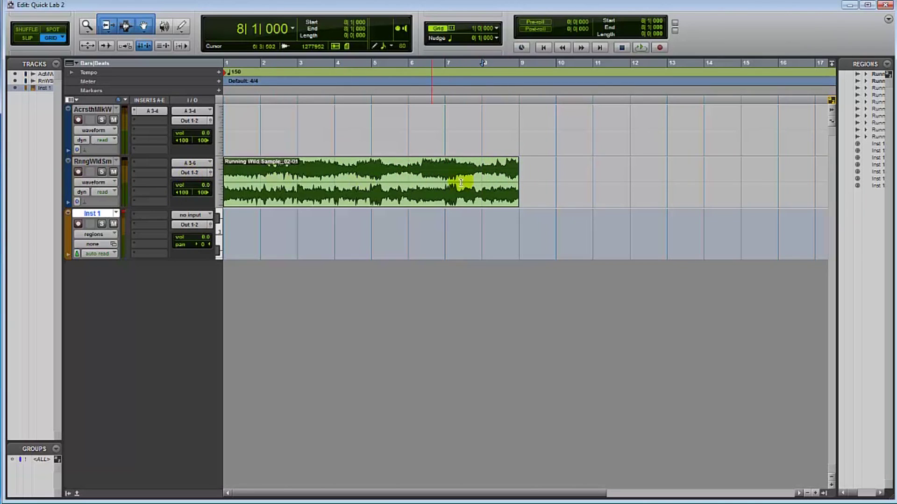
double_click(234, 182)
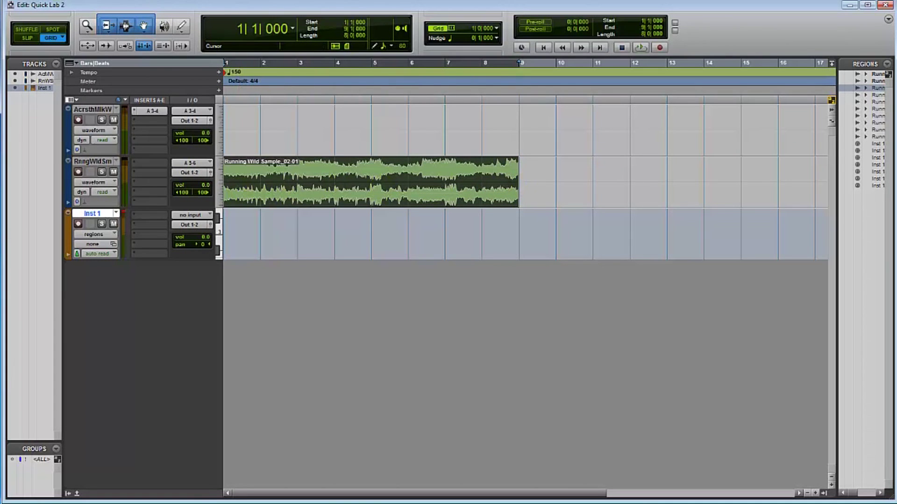
Separate the region on grid with 0 pre-separate amount into eight one-bar slices
key(alt+e)
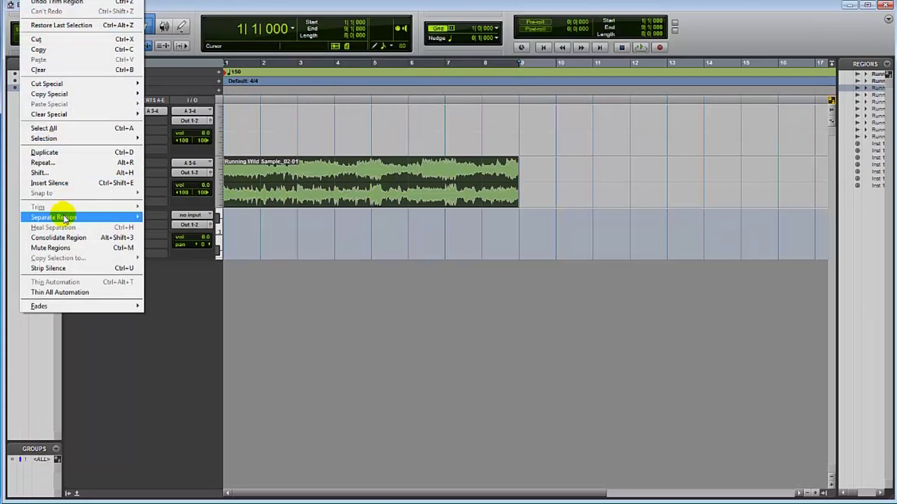
mouse_move(65, 220)
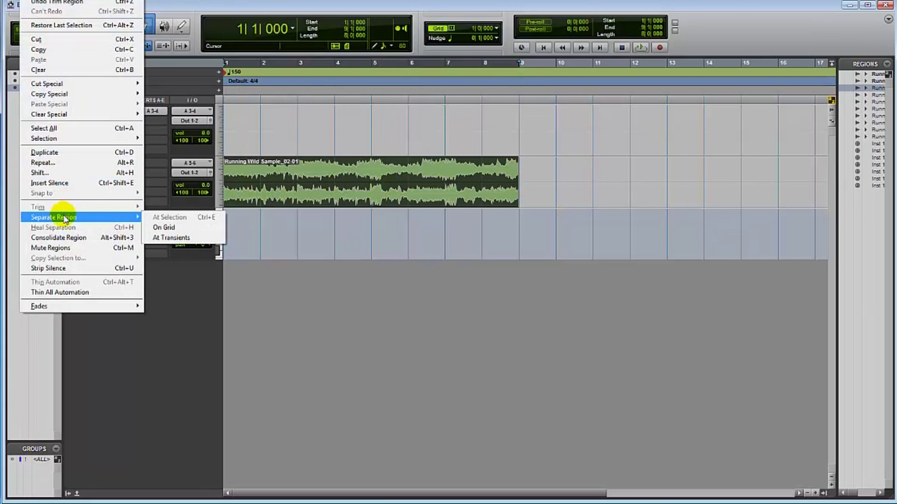
click(192, 227)
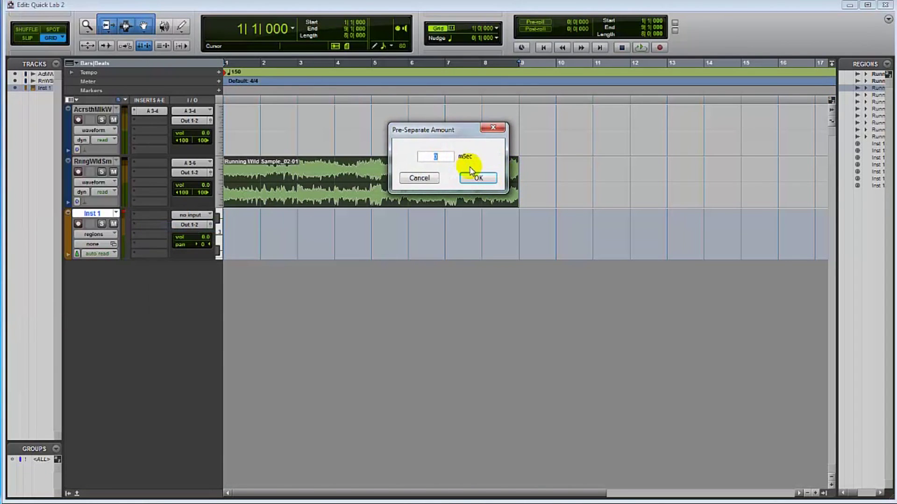
click(472, 180)
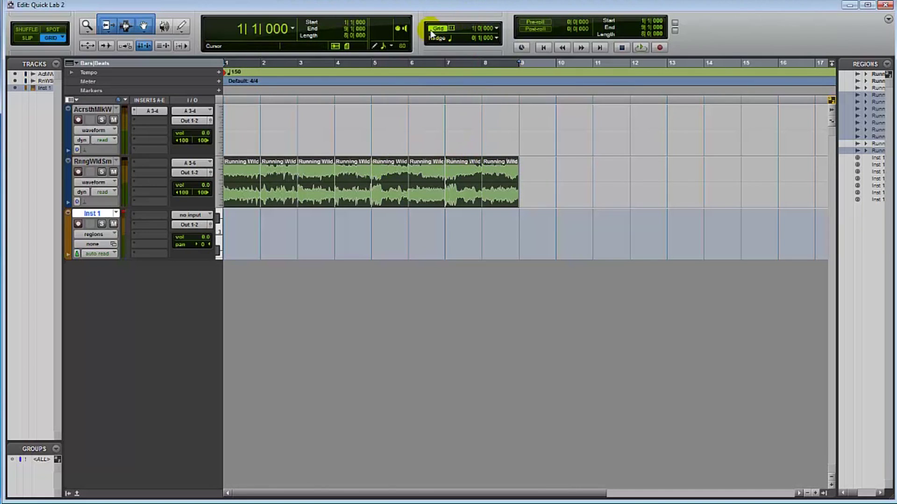
Keep the grid at 1 bar and insert the Structure Free instrument on Inst 1
click(452, 28)
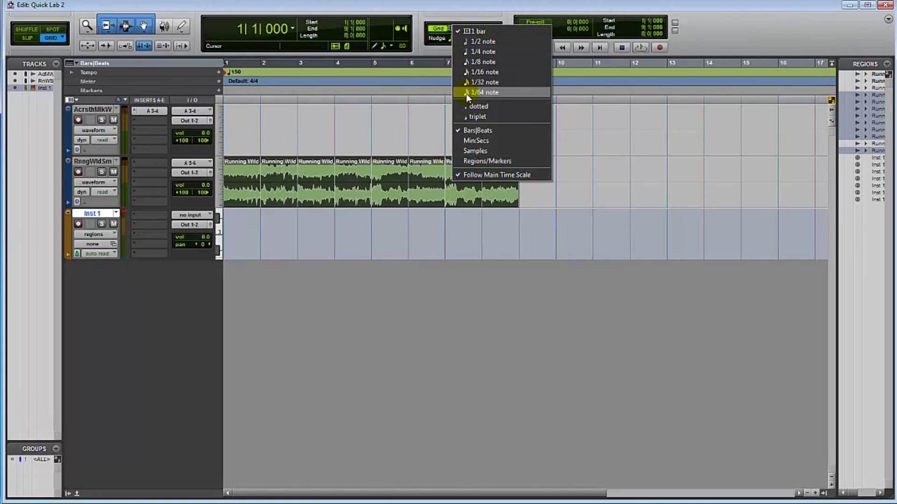
click(445, 29)
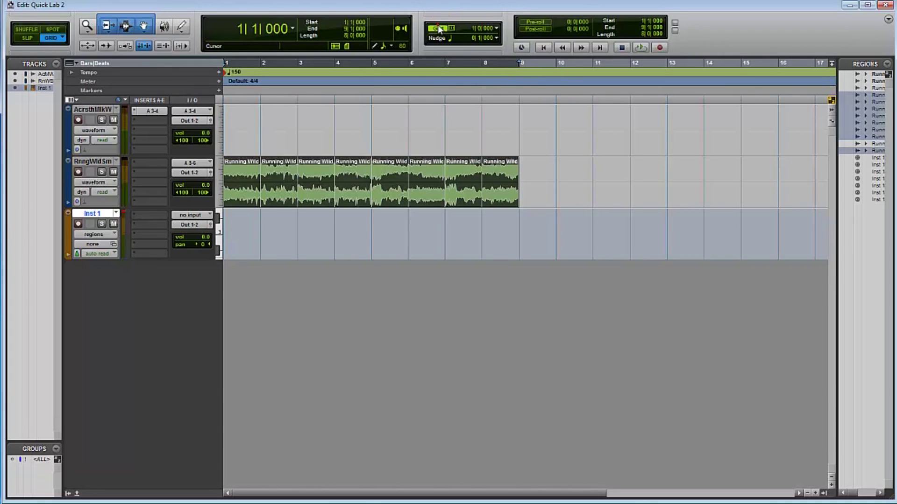
click(141, 216)
mouse_move(161, 232)
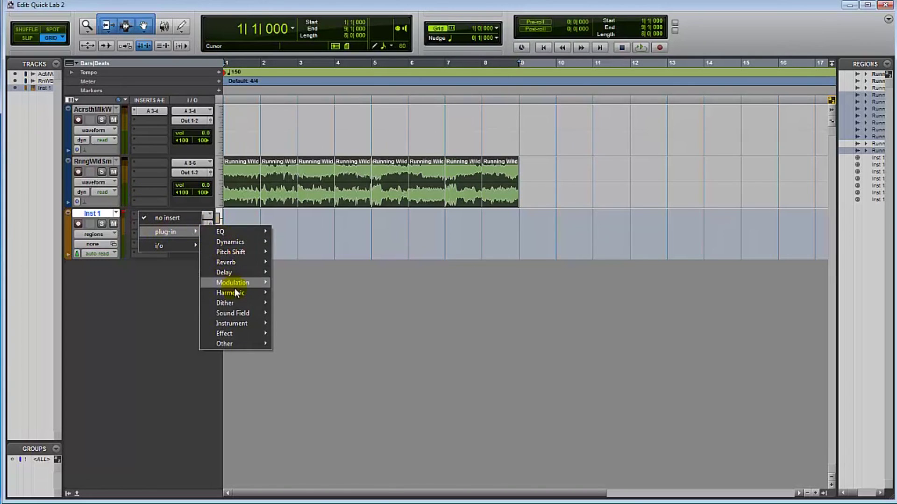
mouse_move(239, 323)
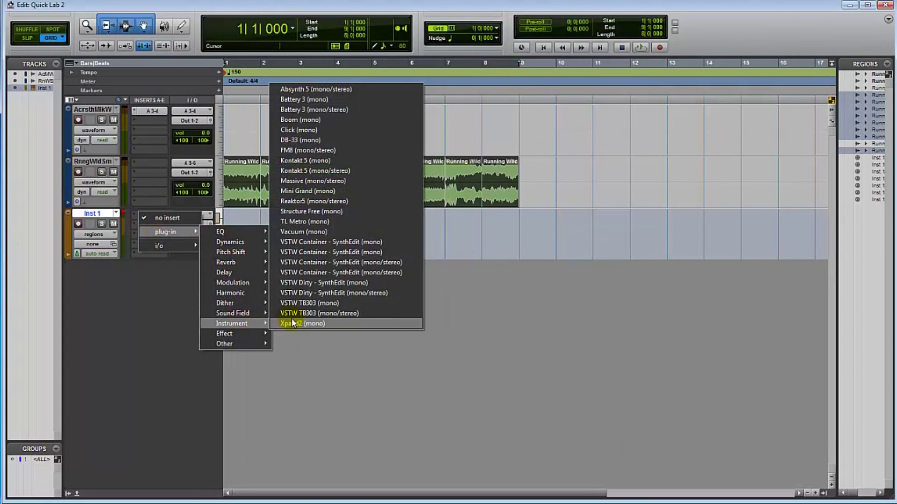
click(337, 211)
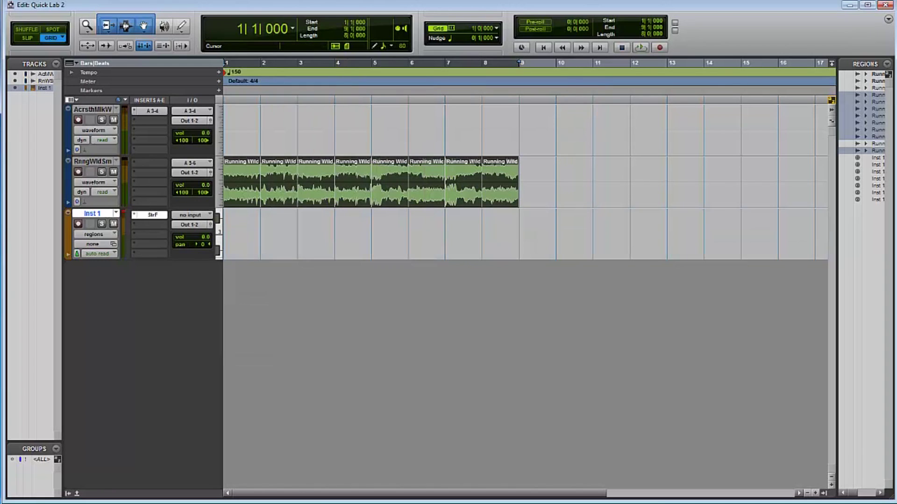
Position the Structure Free window over the session, zoom the timeline out, and open patch options
drag(895, 74, 488, 46)
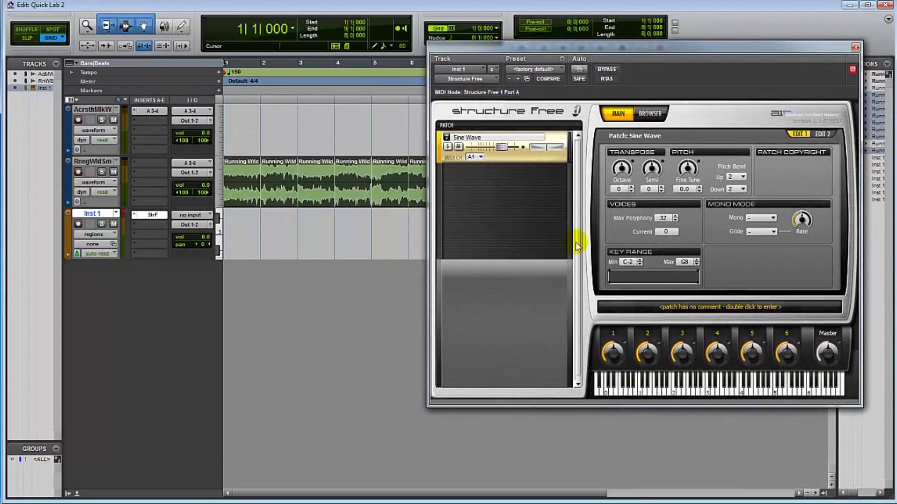
click(807, 493)
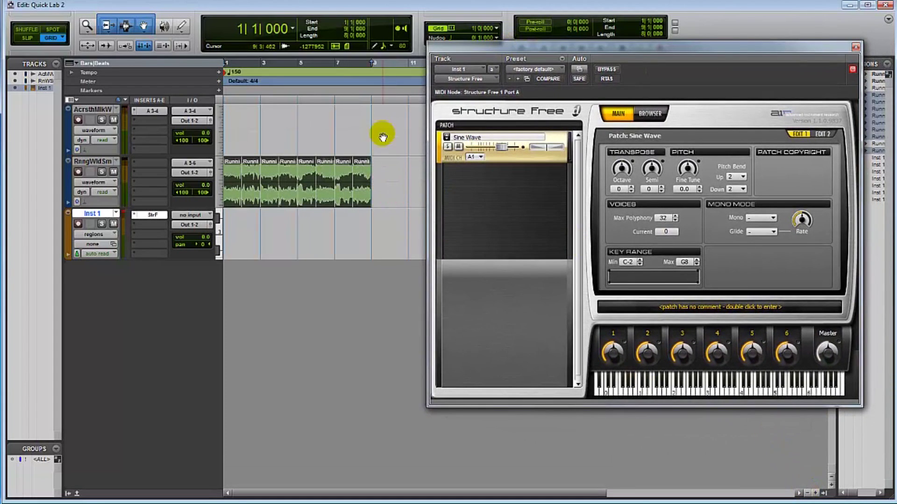
drag(516, 48, 481, 44)
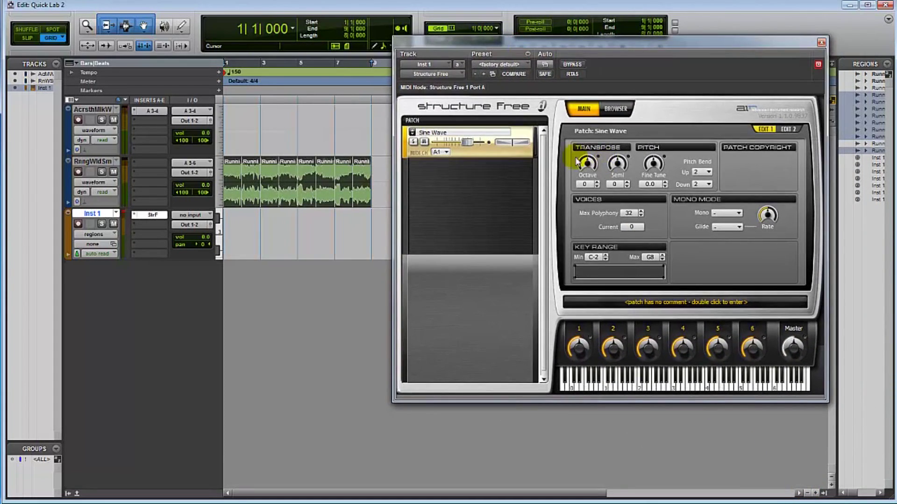
right_click(486, 153)
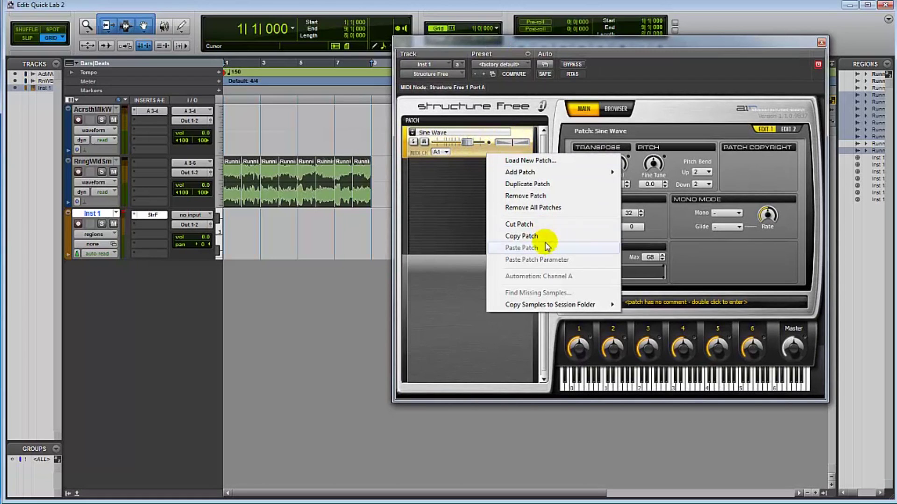
Remove the Sine Wave patch, switch the Grabber to Object, and marquee-select all eight slices
click(540, 197)
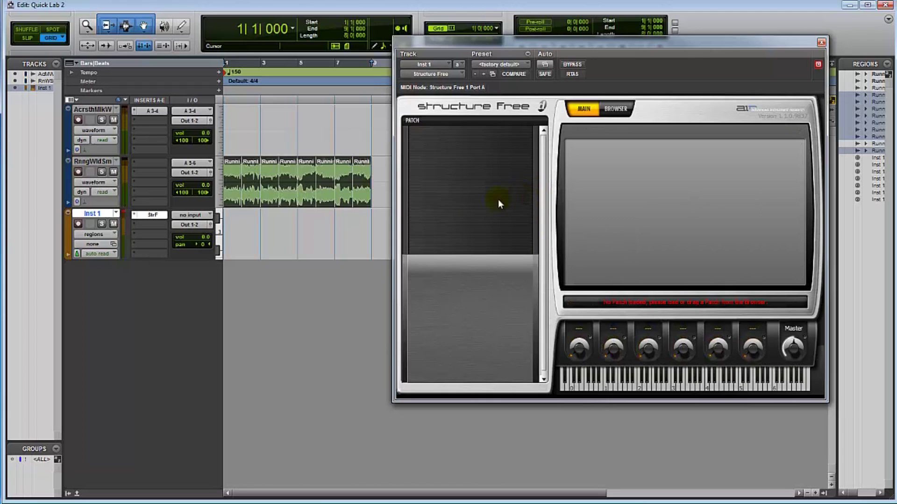
click(245, 219)
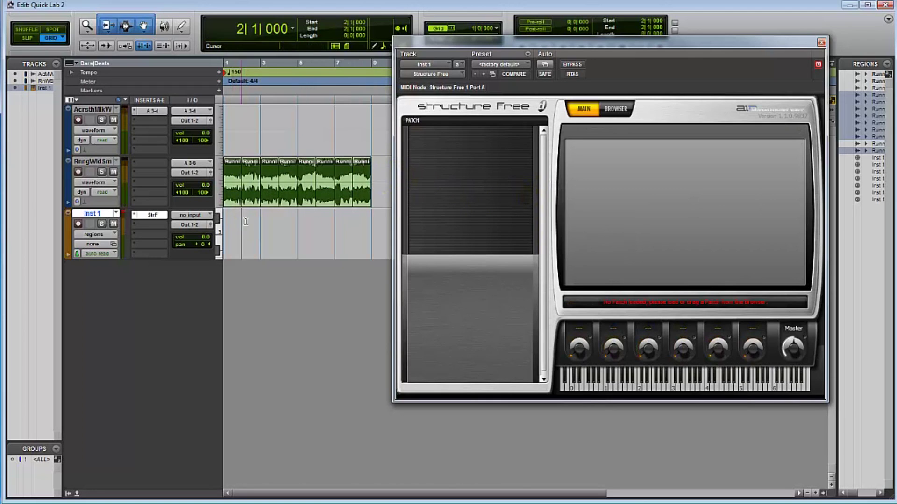
click(143, 26)
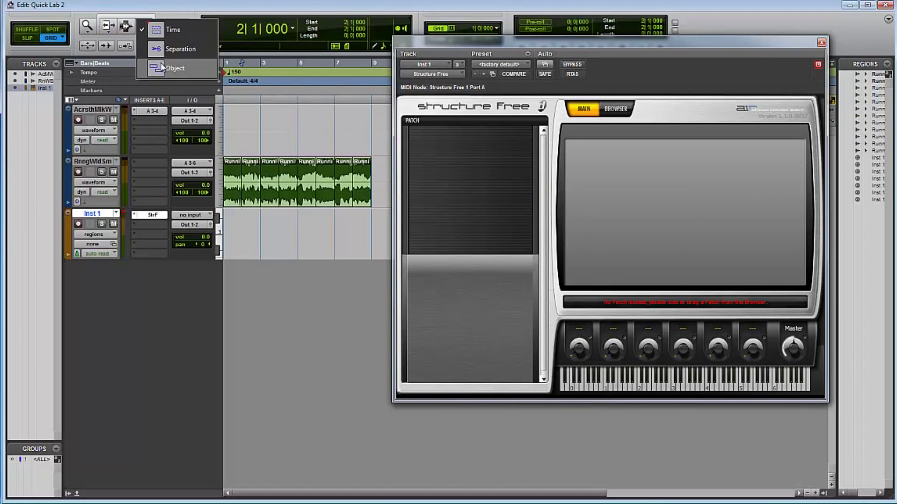
click(164, 72)
drag(381, 171, 433, 169)
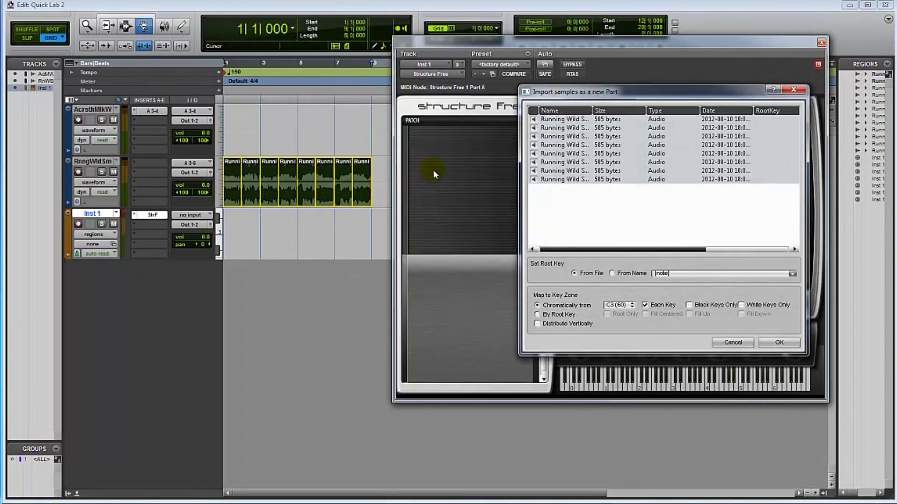
Import the slices as a New Patch mapped chromatically from C3 (60), one slice per key
drag(592, 88, 511, 103)
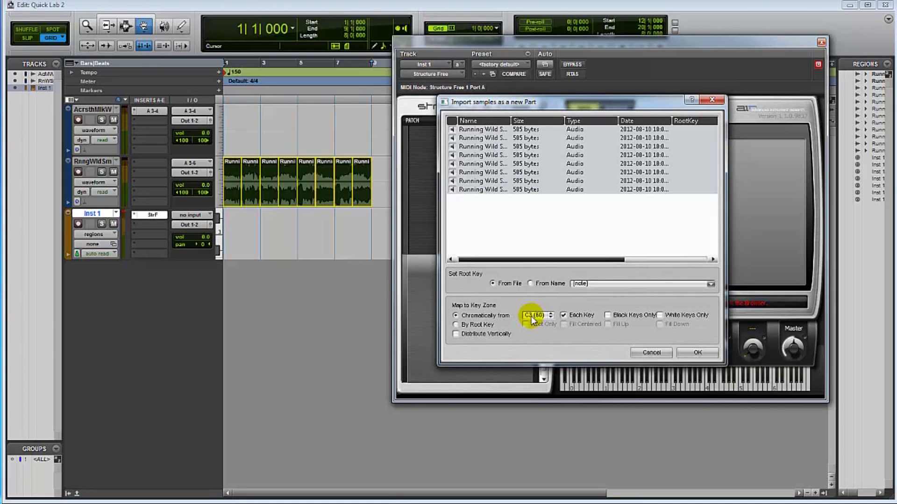
click(551, 317)
click(551, 318)
click(550, 313)
click(550, 314)
click(550, 314)
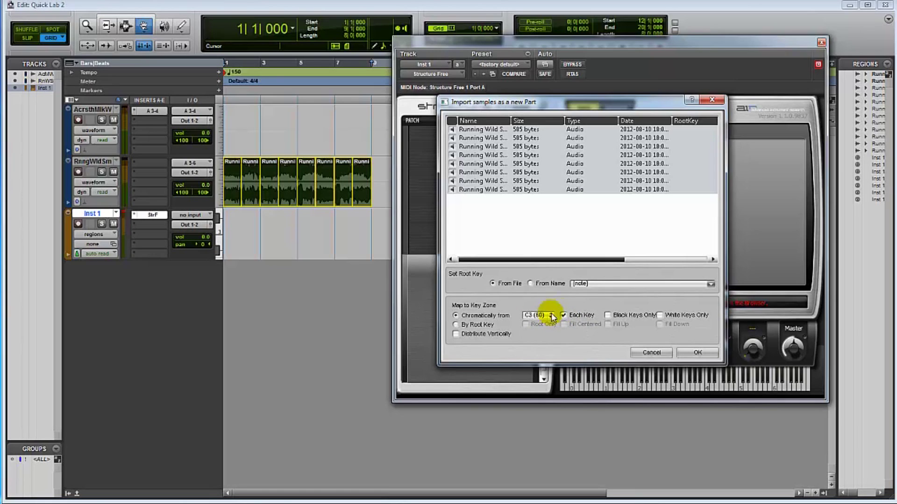
click(693, 354)
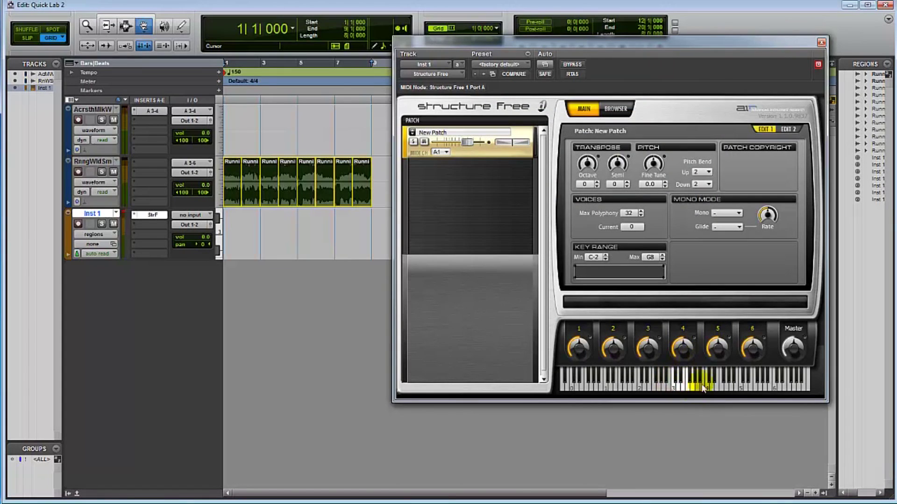
Audition one of the mapped slices on the Structure Free keyboard
click(683, 379)
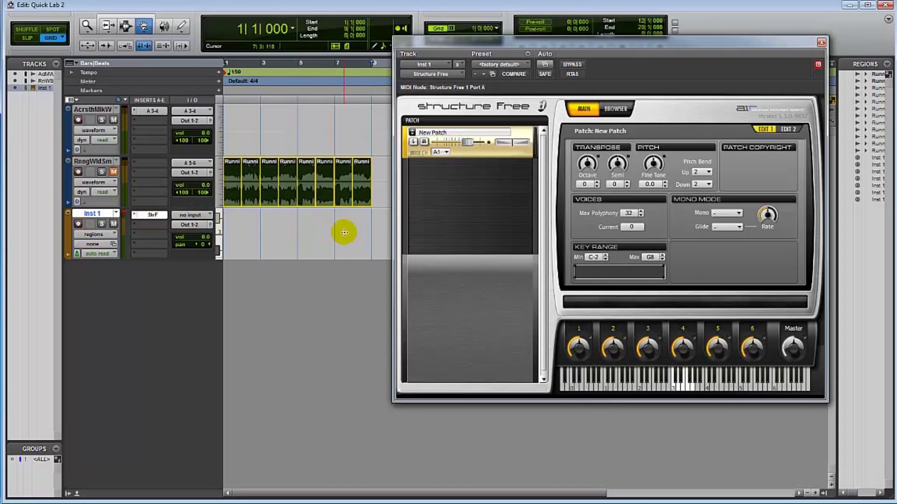
Close Structure Free, put the insertion point on Inst 1, and choose Event Operations > Step Input
click(821, 43)
click(348, 246)
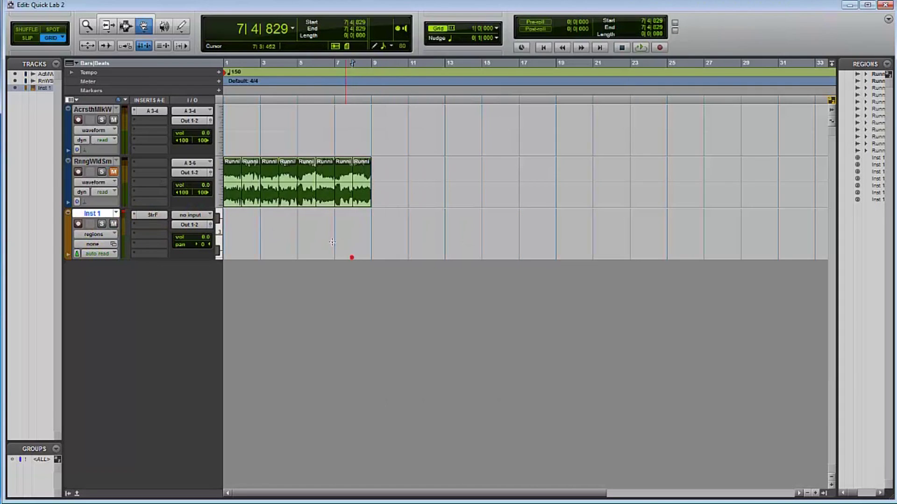
click(150, 1)
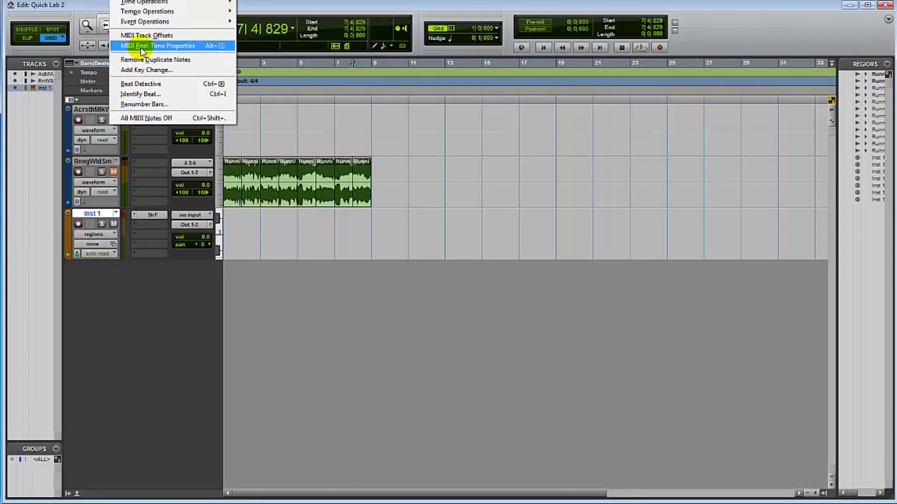
mouse_move(224, 20)
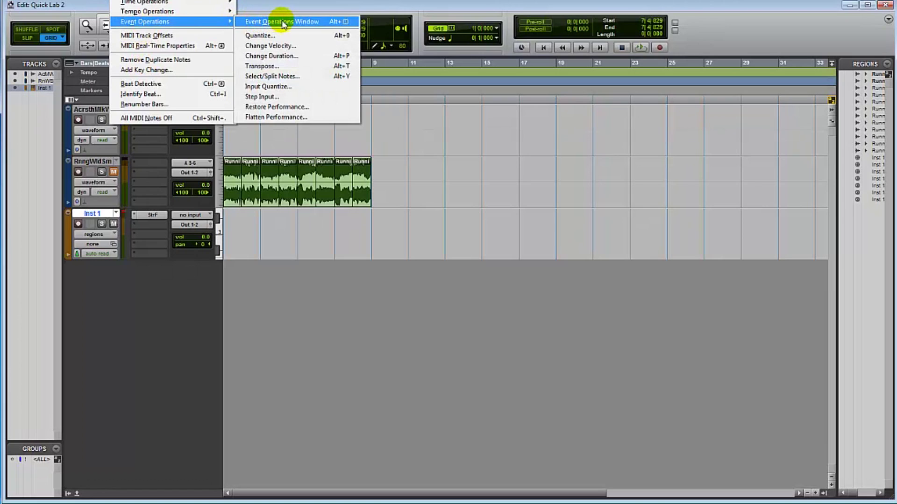
click(279, 97)
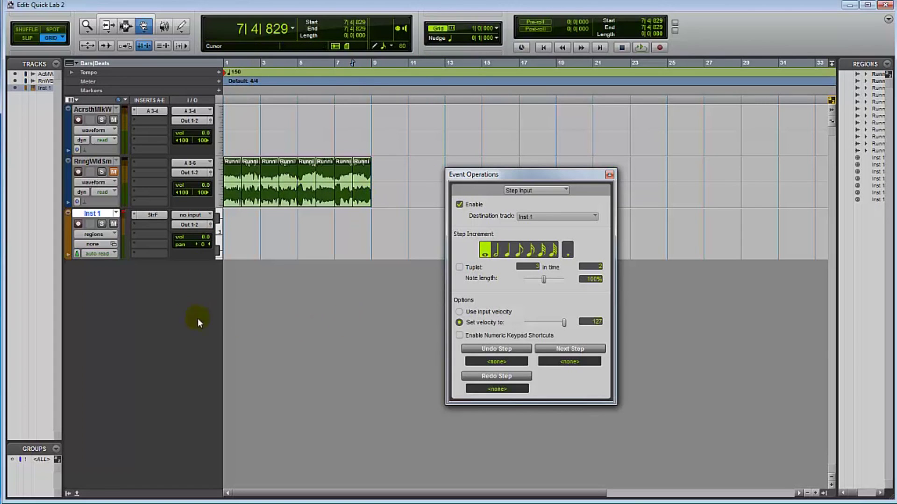
Return to the session start and delete the first stepped MIDI region on Inst 1
click(543, 47)
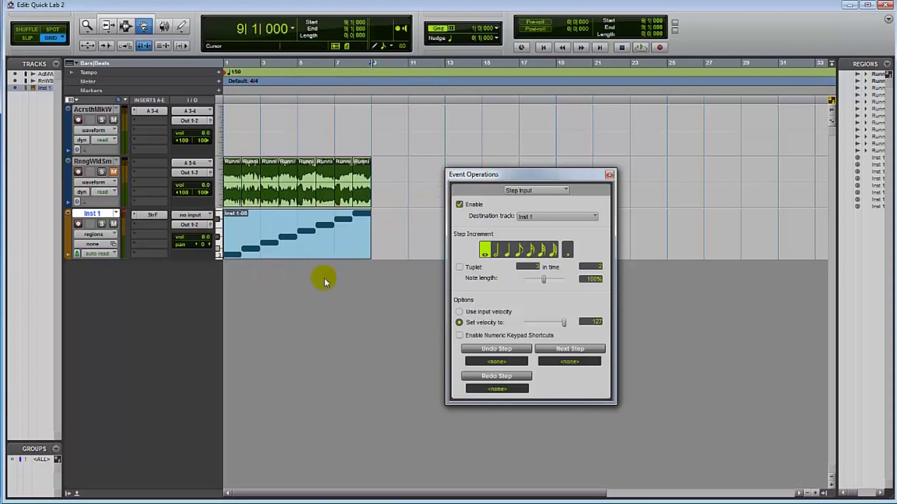
click(285, 243)
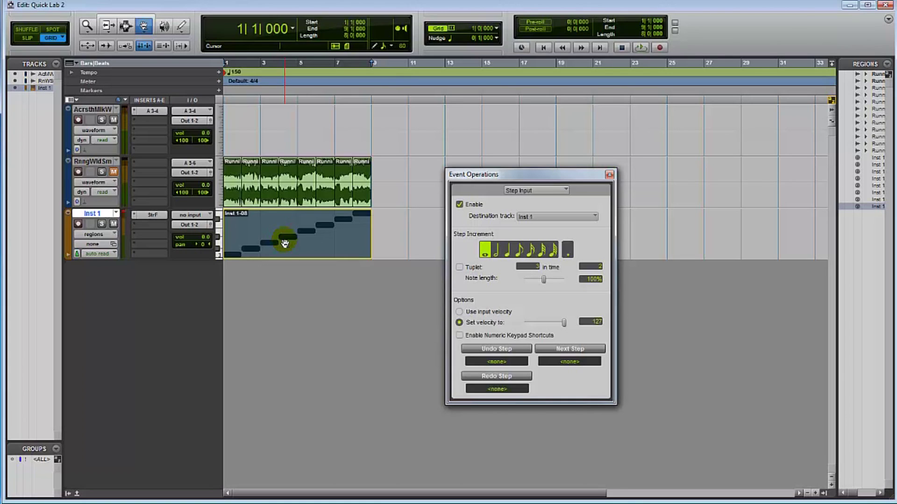
key(Delete)
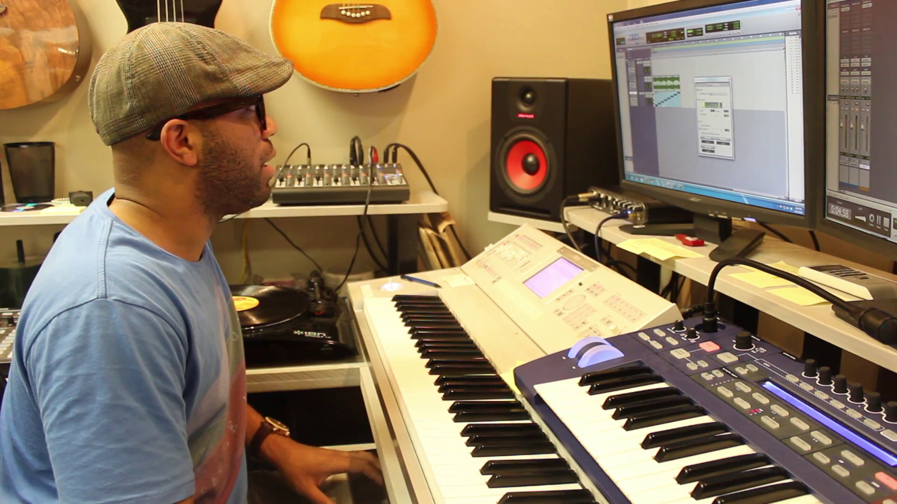
key(space)
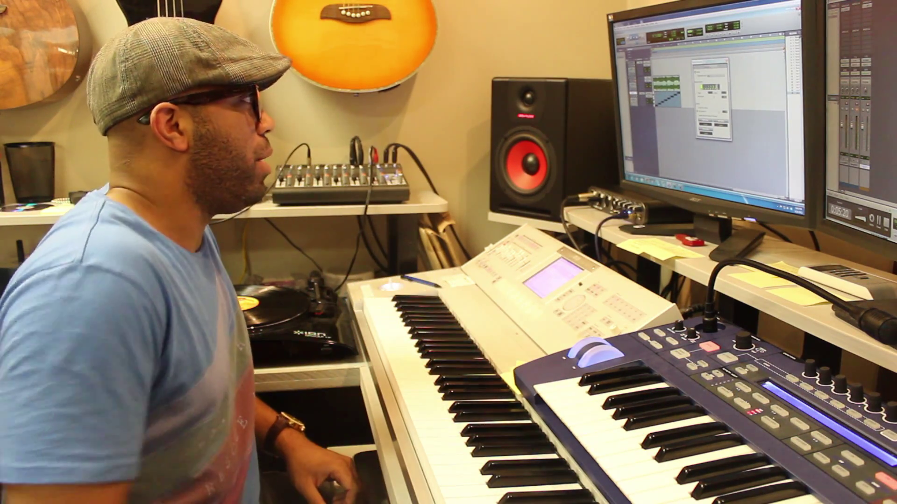
double_click(296, 242)
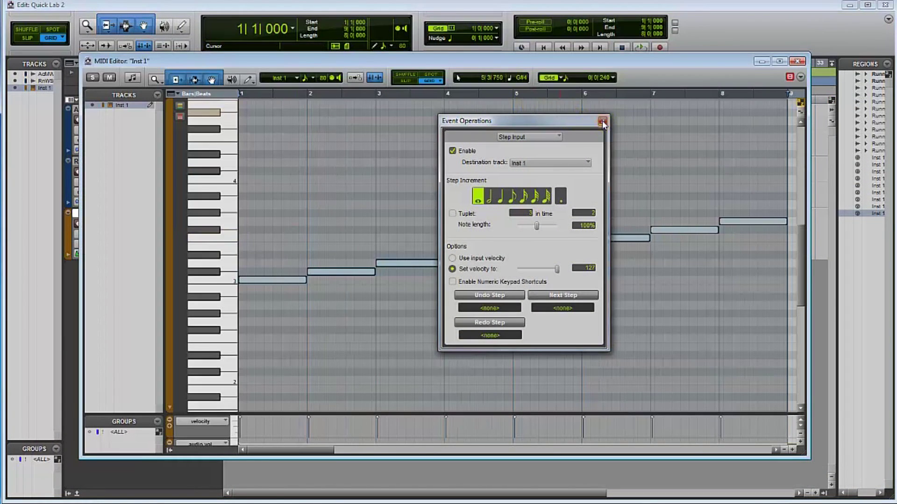
Drag the bar-6 note down one semitone to E3 and play from bar 5 to check
click(603, 122)
click(520, 238)
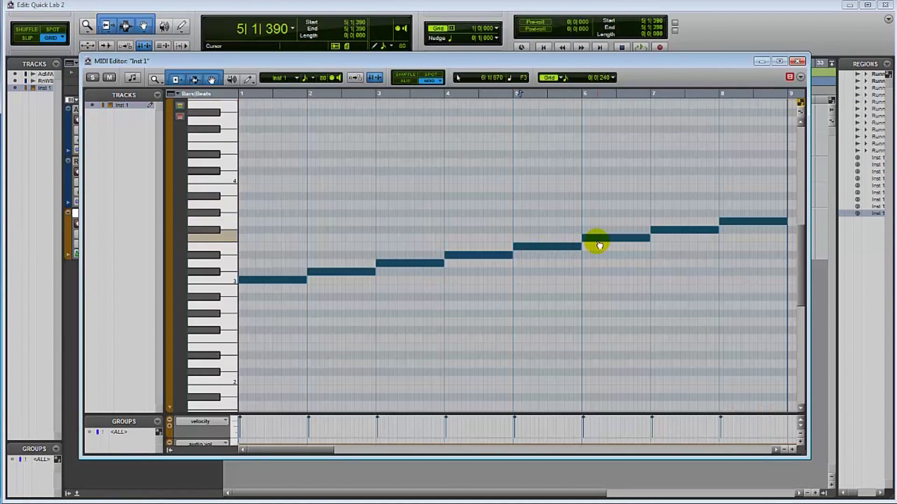
drag(601, 241, 601, 249)
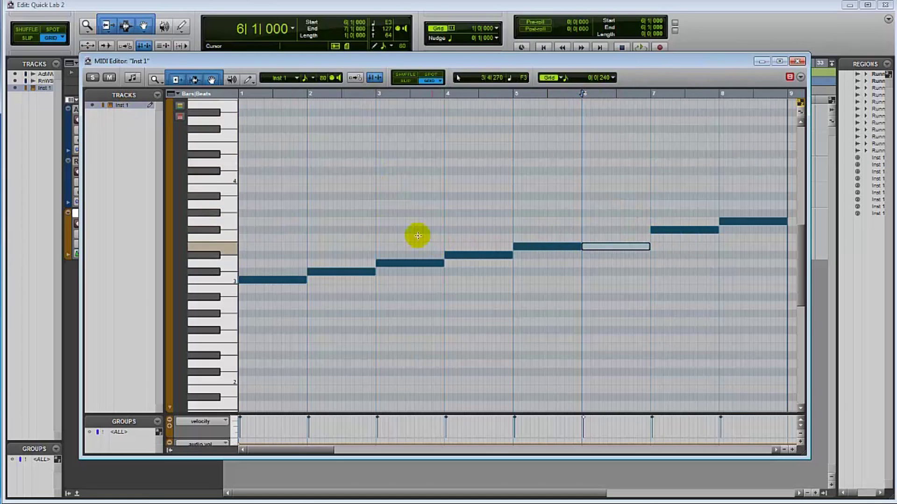
key(space)
Deselect the note, close the MIDI Editor, and replay the arrangement from the beginning
key(space)
click(413, 208)
click(542, 47)
key(space)
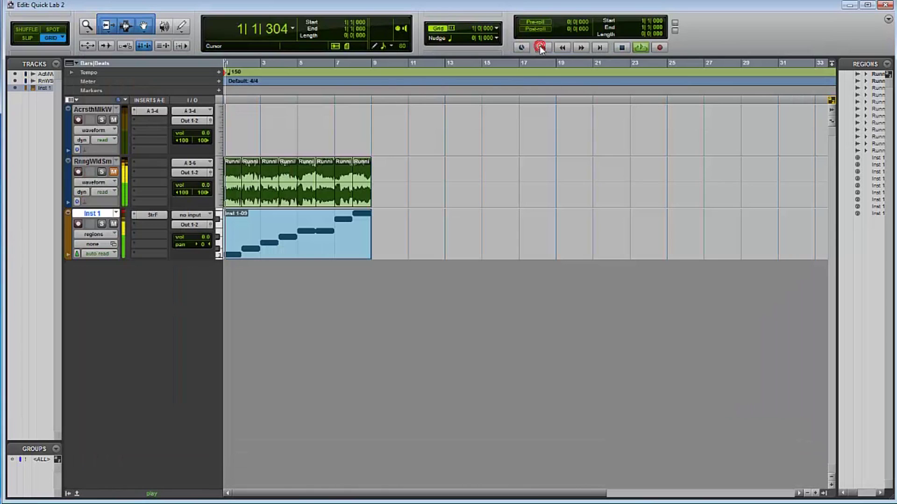
Stop playback and return the play position to the start of the session
key(space)
click(296, 218)
key(space)
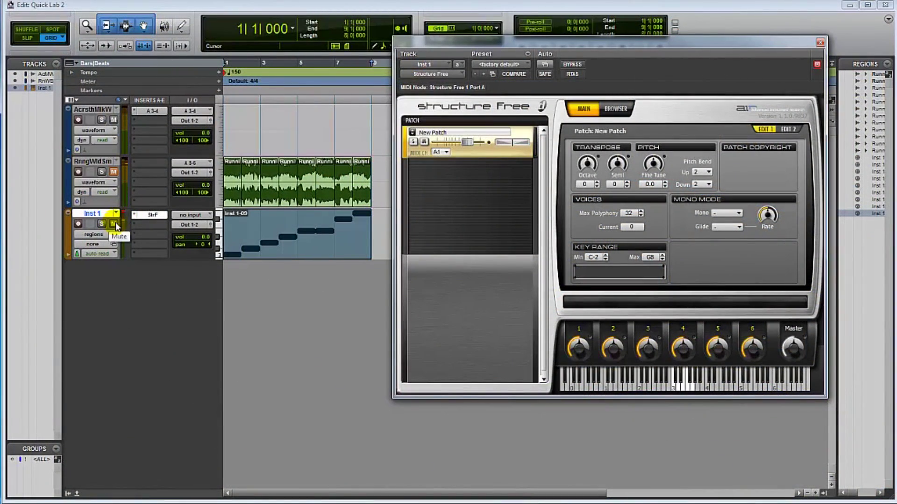
Audition the patch with Fine Tune raised to +100 cents during playback
key(space)
drag(653, 169, 647, 110)
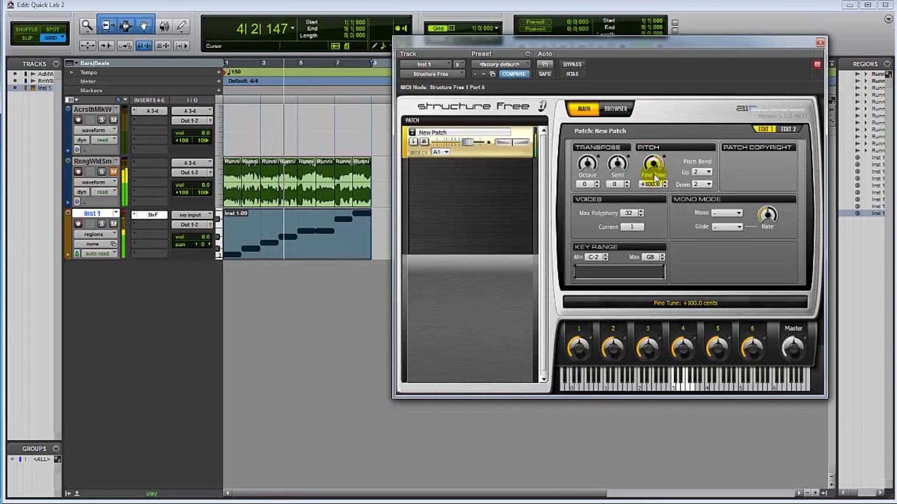
key(space)
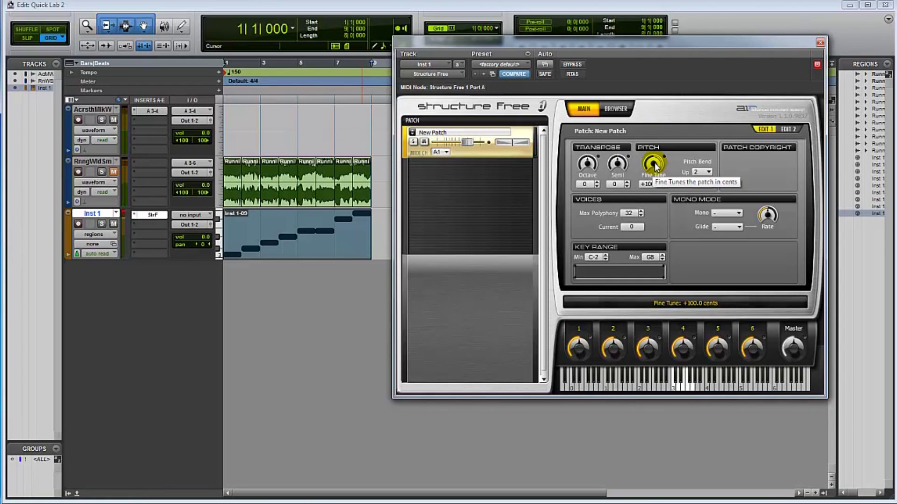
Replay the staircase, then turn the patch's Fine Tune down to -100.0 cents
key(space)
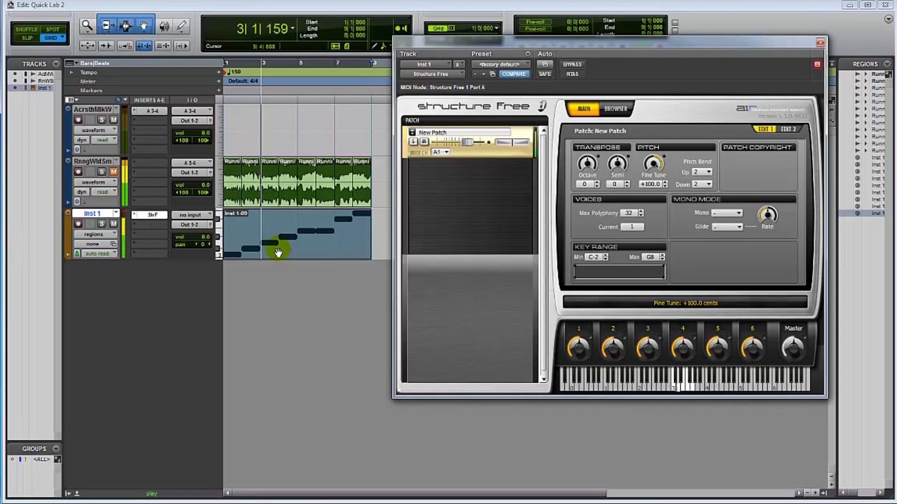
key(space)
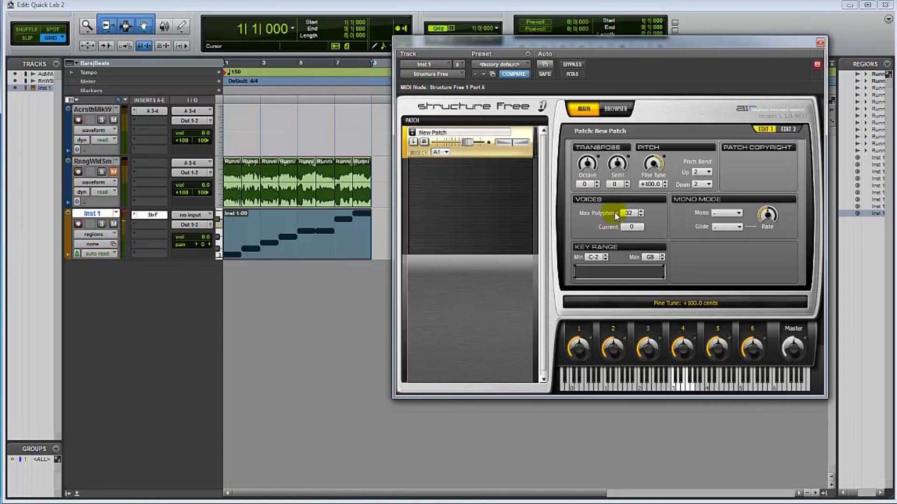
drag(654, 208, 660, 396)
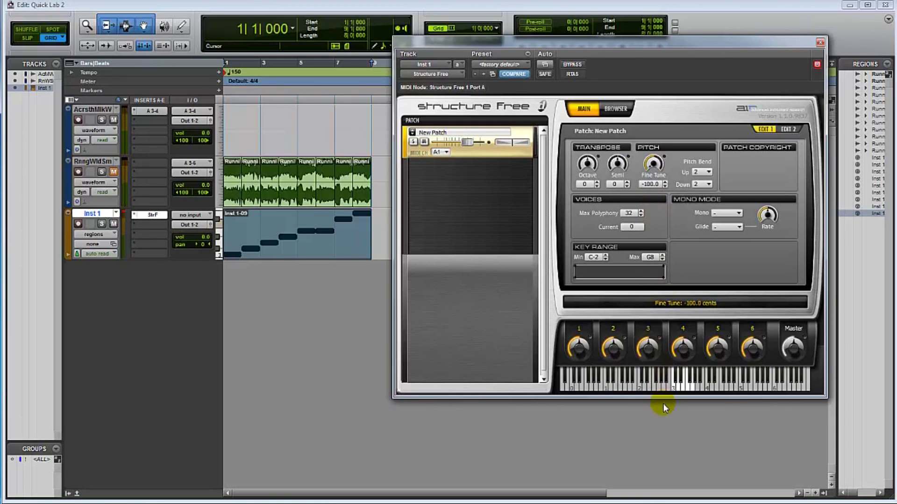